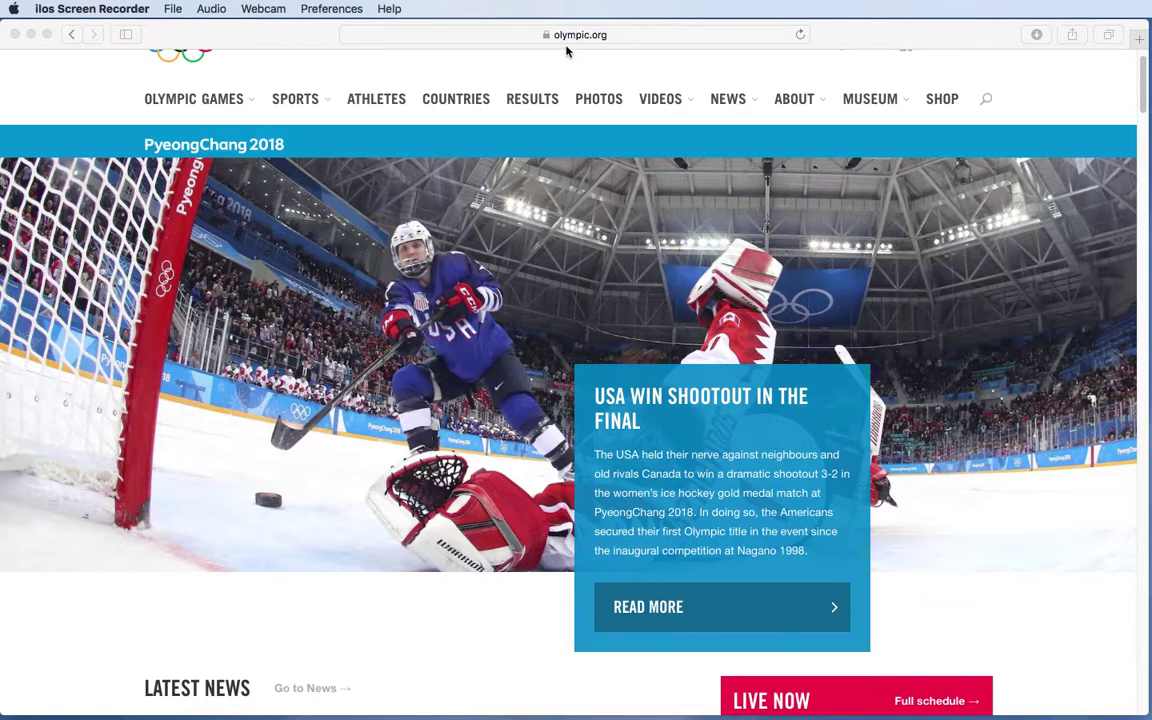
Step: Reveal the full web address of the Olympic home page and return to the page header
{"action": "left_click", "coordinate": [614, 40]}
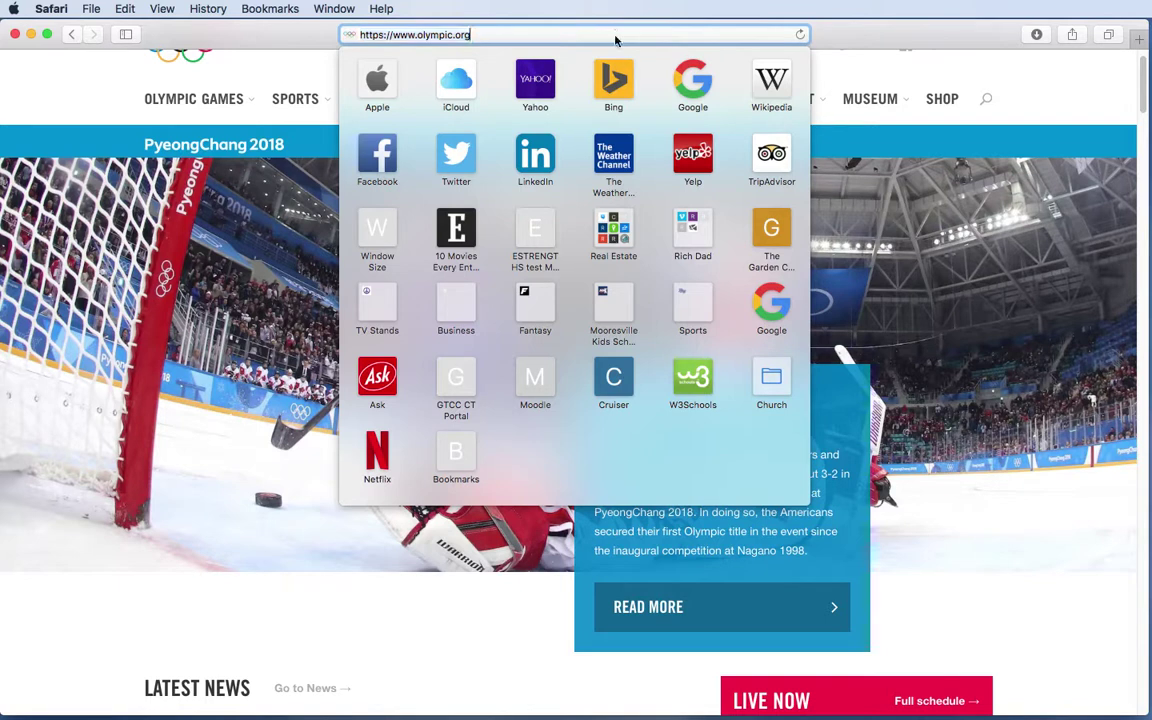
{"action": "key", "text": "Right"}
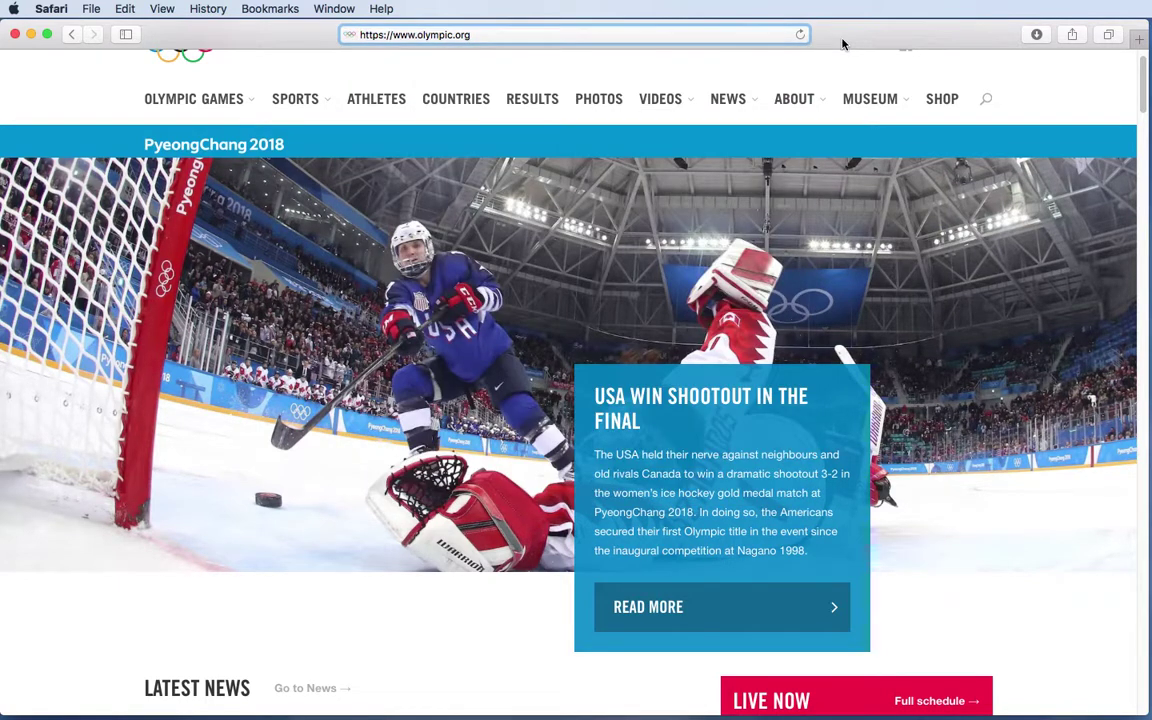
{"action": "scroll", "coordinate": [931, 176], "scroll_direction": "up", "scroll_amount": 1}
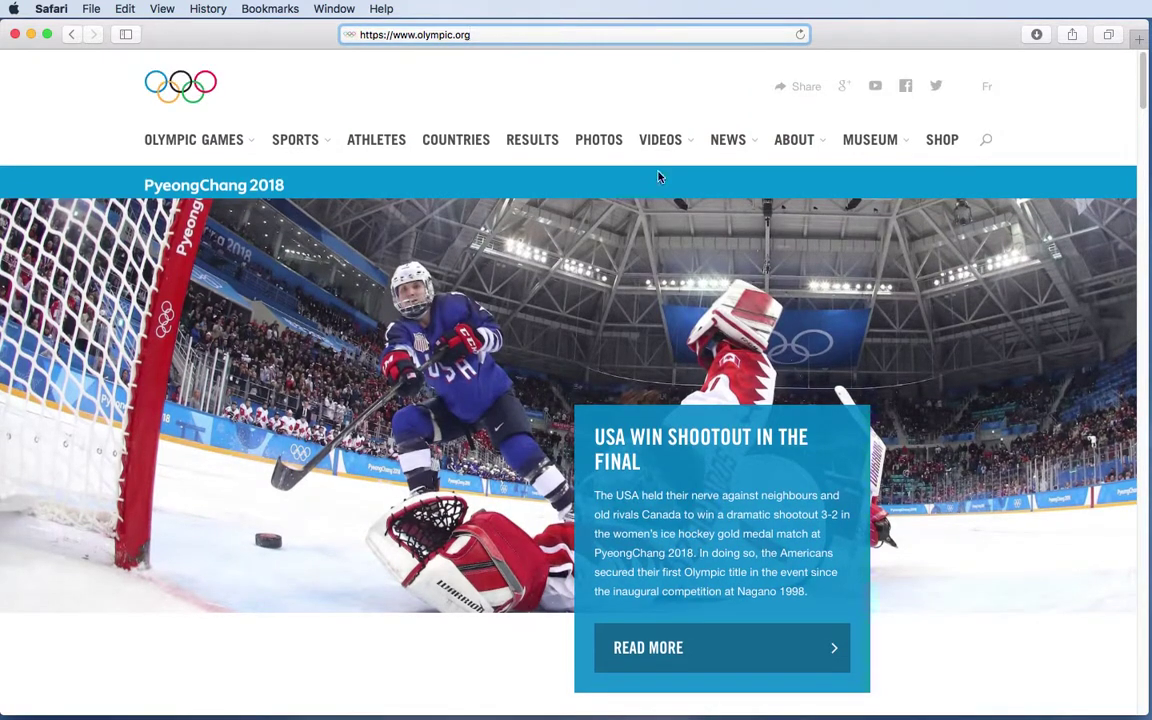
Step: Visit the site's Athletes, Photos and Videos pages and reveal the full address of the Videos page
{"action": "left_click", "coordinate": [360, 142]}
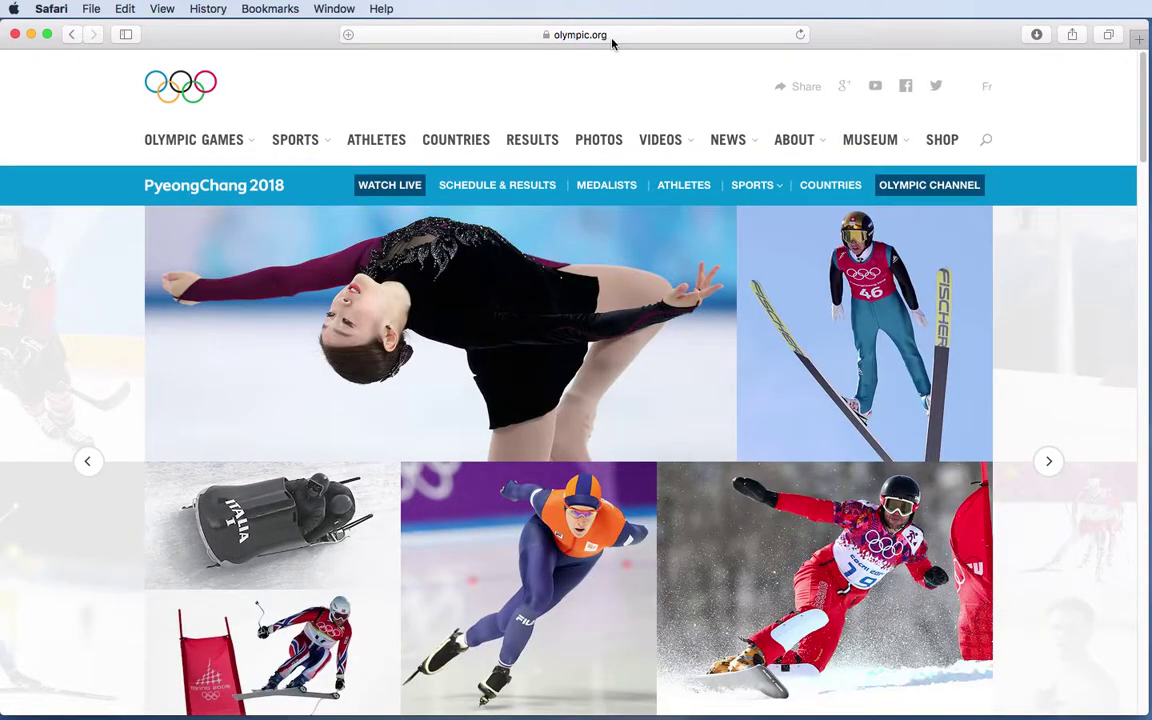
{"action": "left_click", "coordinate": [598, 140]}
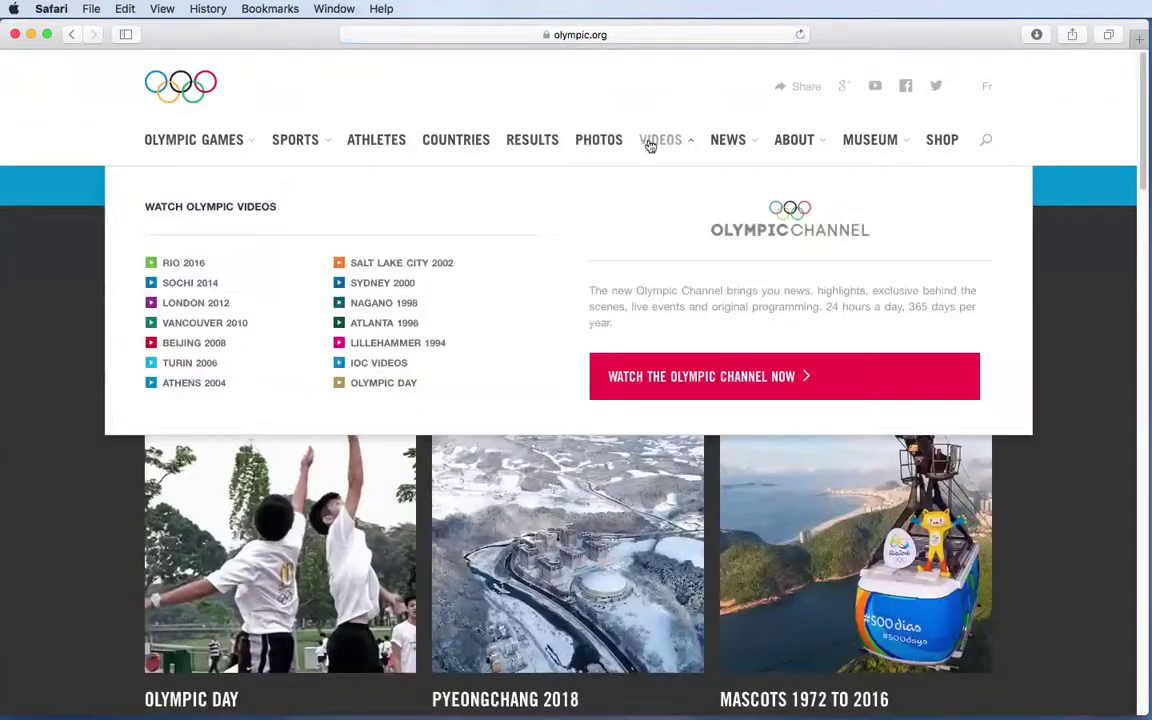
{"action": "left_click", "coordinate": [650, 146]}
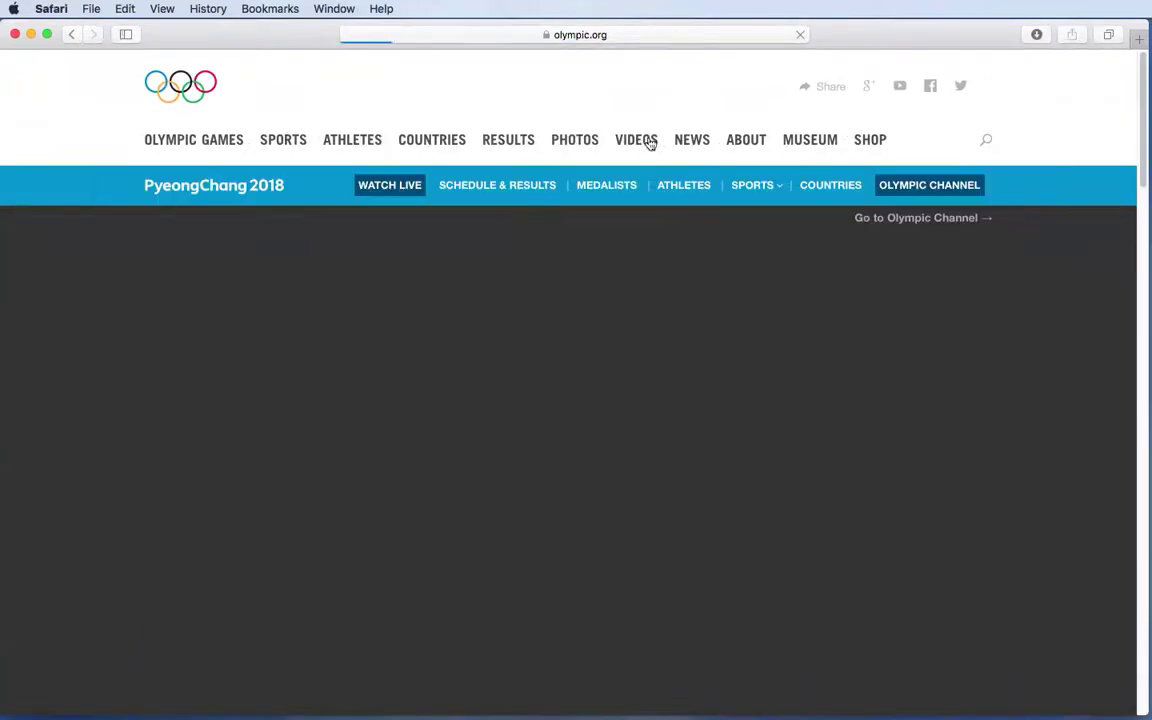
{"action": "left_click", "coordinate": [618, 36]}
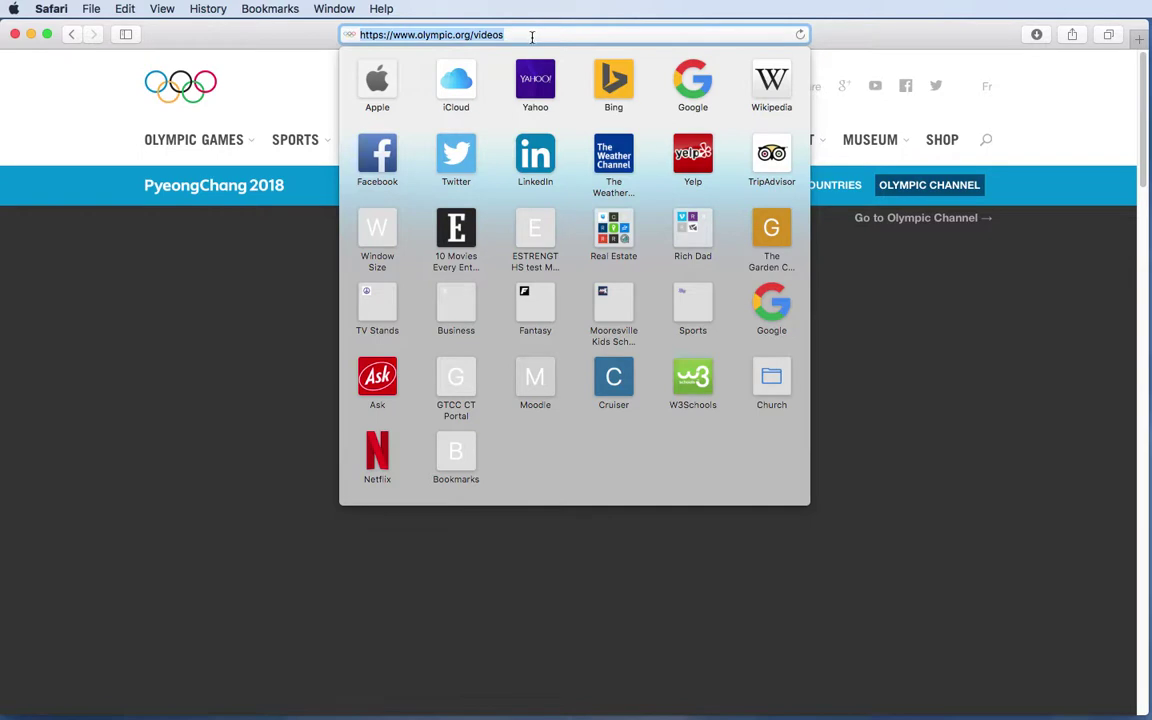
{"action": "left_click", "coordinate": [278, 82]}
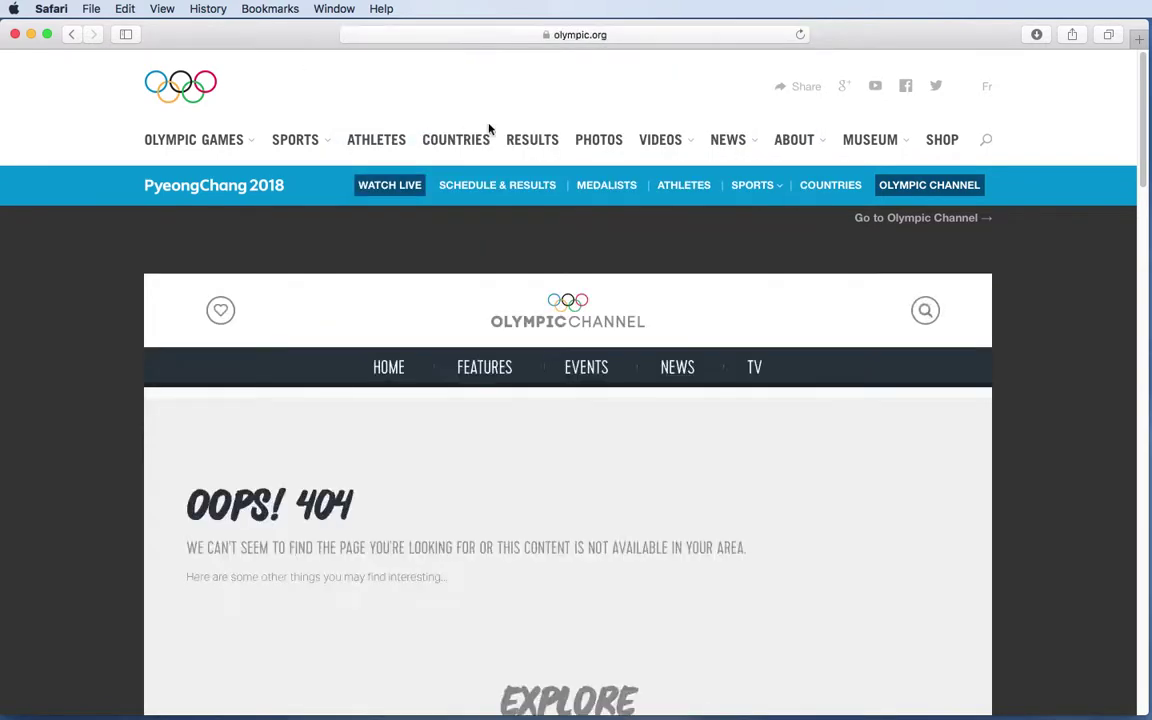
{"action": "mouse_move", "coordinate": [669, 150]}
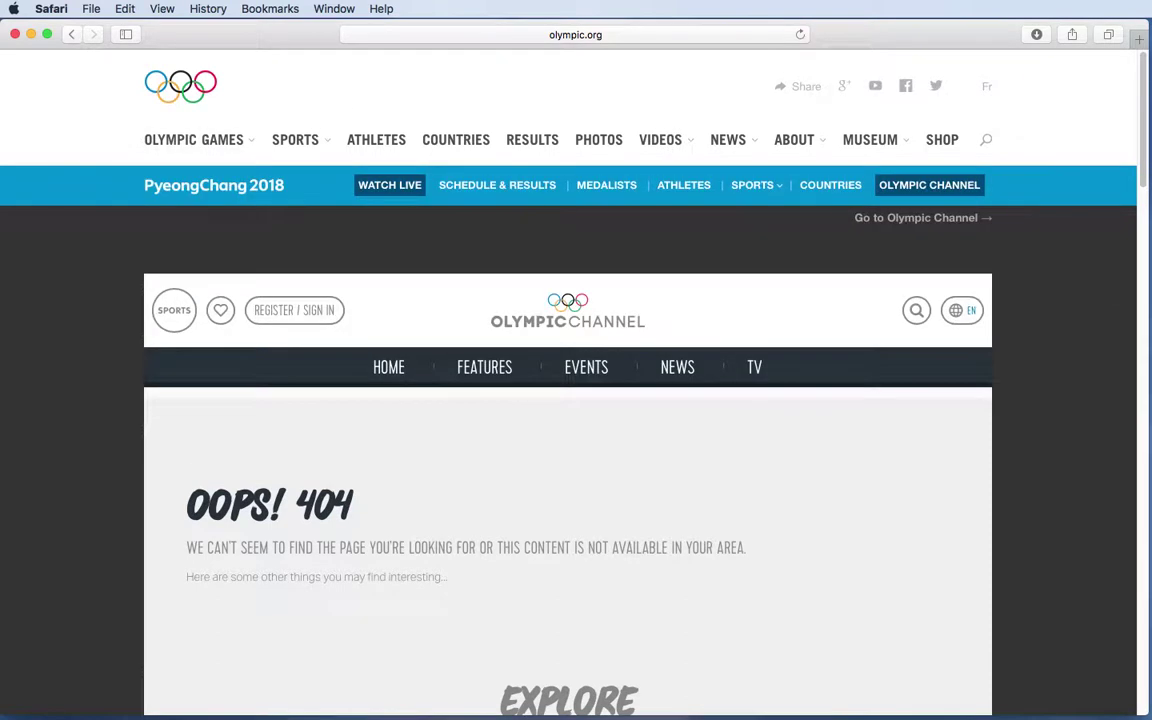
{"action": "left_click", "coordinate": [48, 12]}
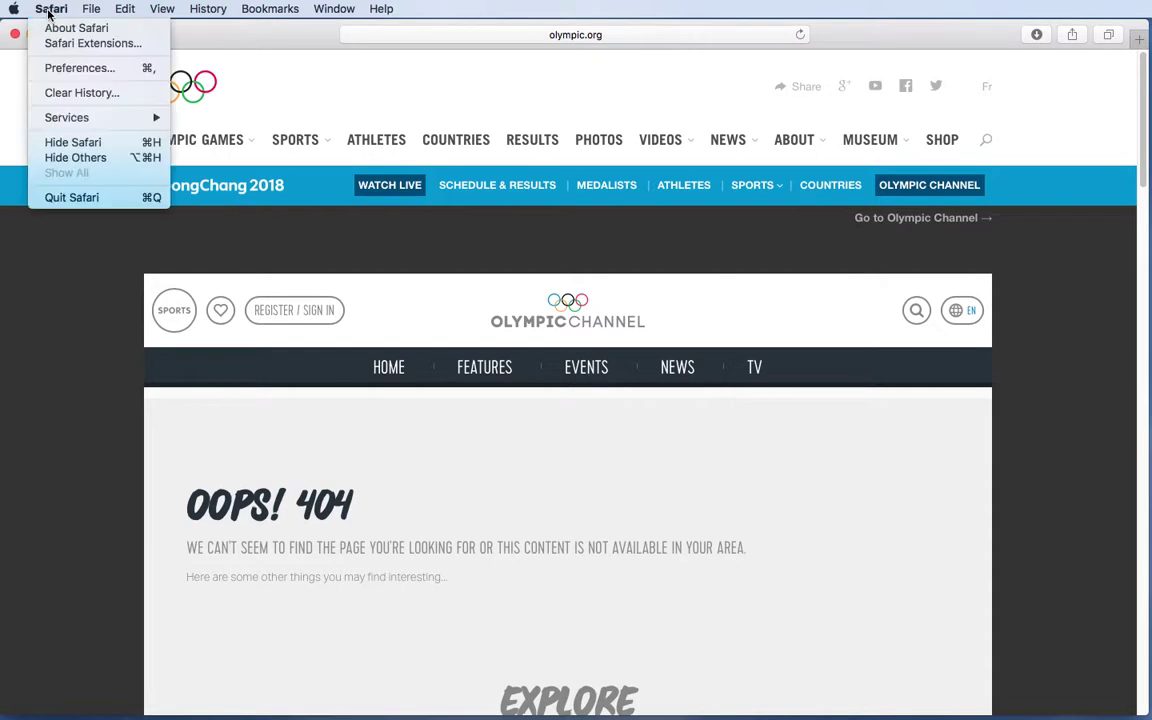
{"action": "left_click", "coordinate": [62, 69]}
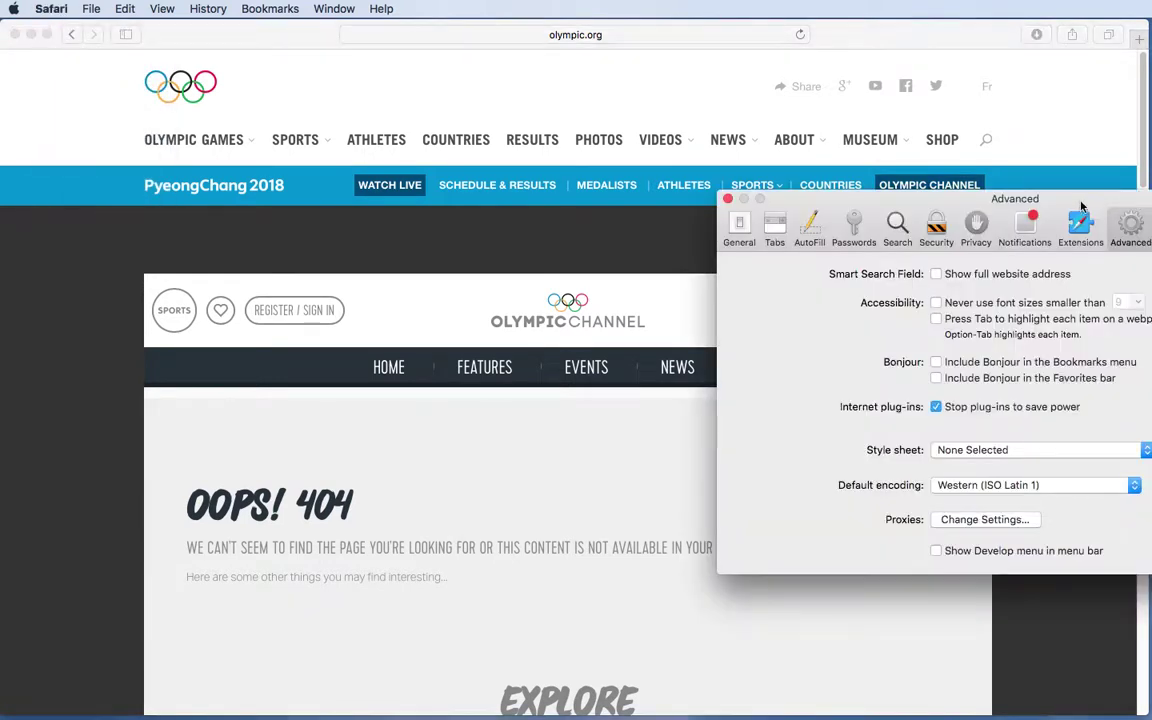
{"action": "left_click_drag", "start_coordinate": [1081, 206], "coordinate": [607, 176]}
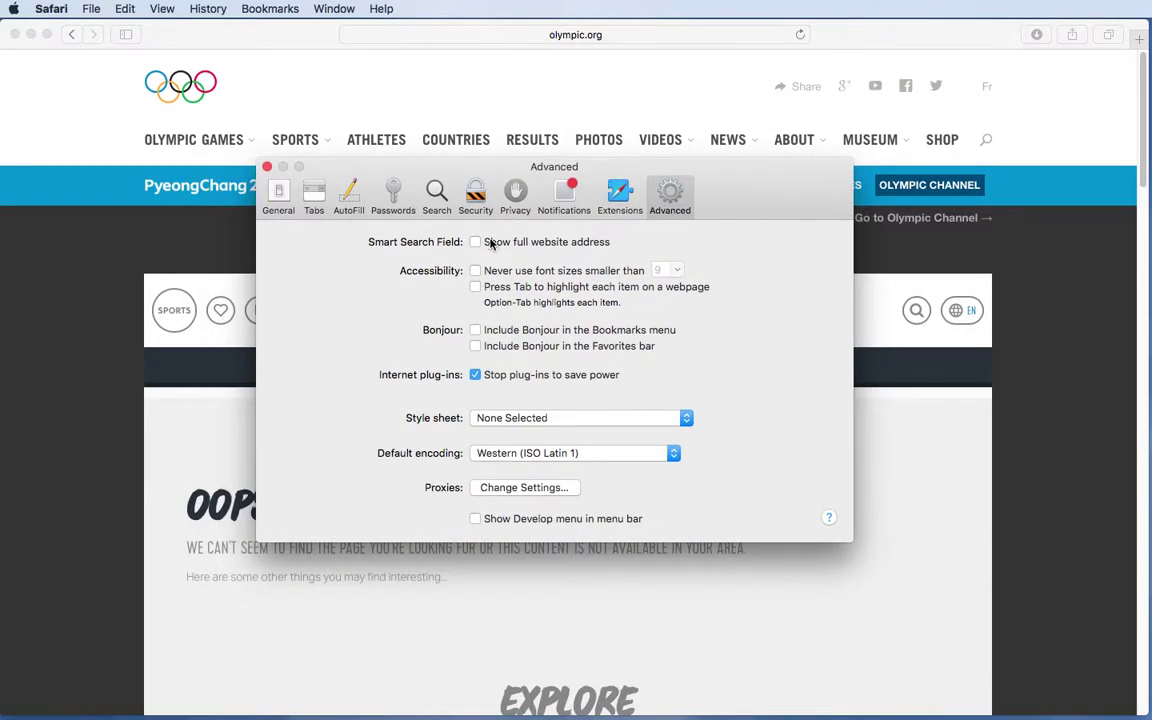
{"action": "left_click", "coordinate": [267, 167]}
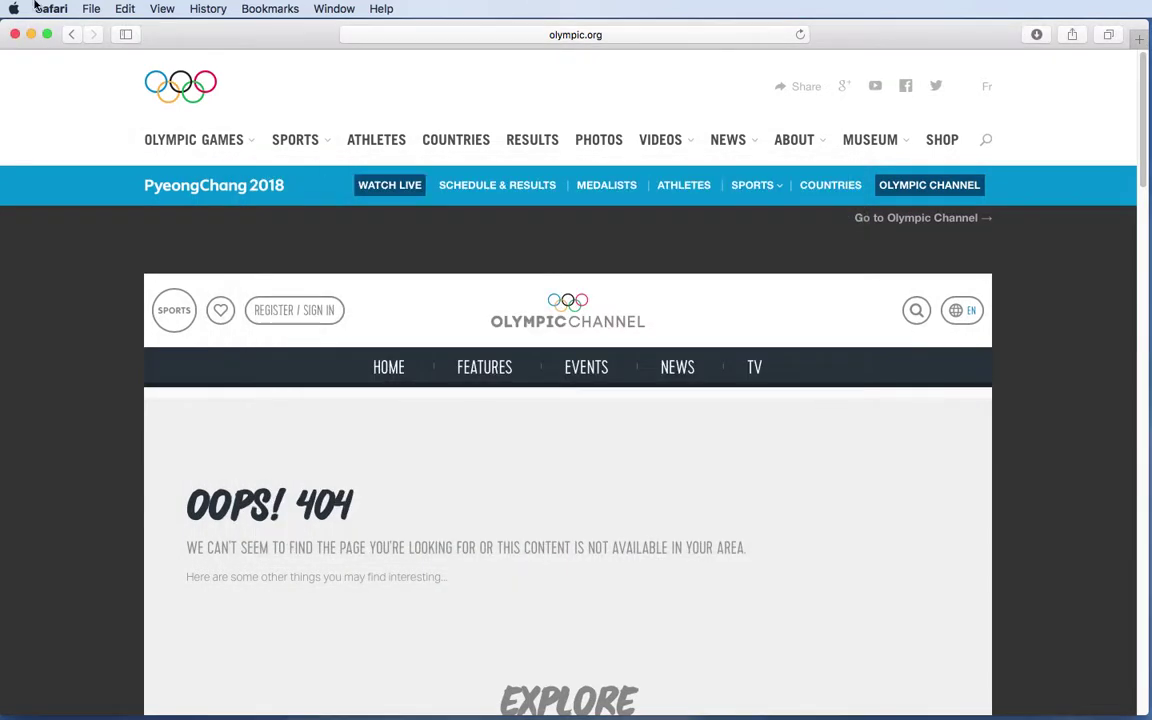
Step: Turn on the full website address and the Develop menu in the browser's Advanced preferences, then close them
{"action": "left_click", "coordinate": [41, 9]}
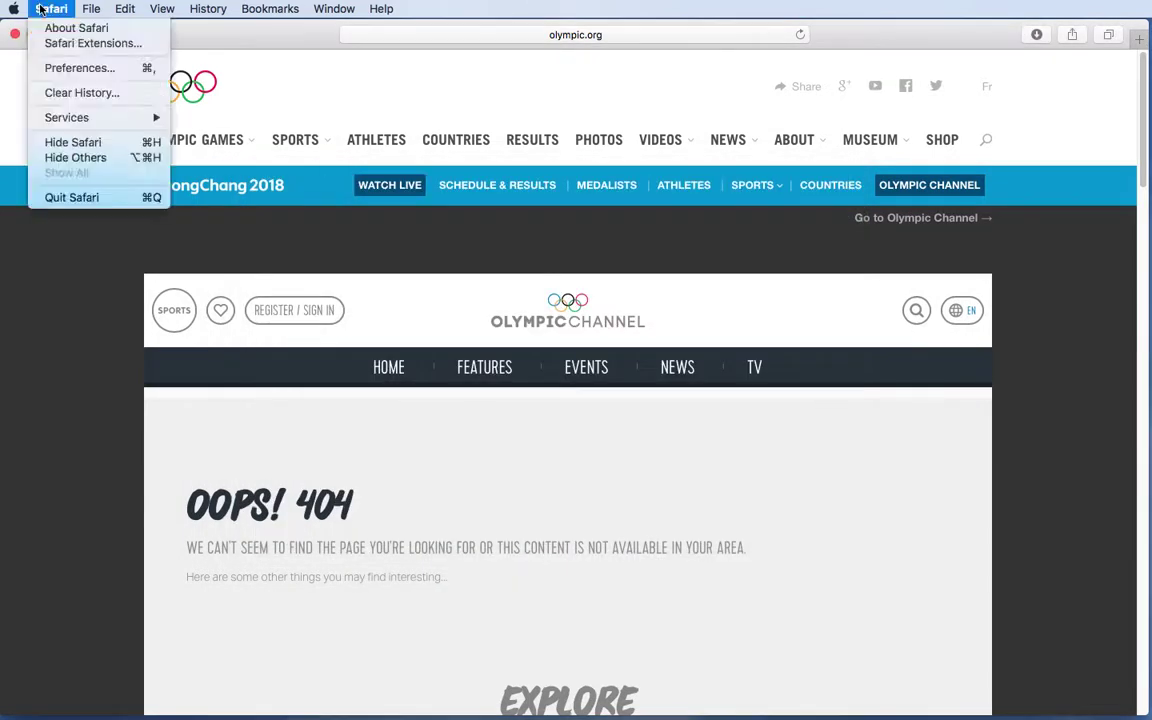
{"action": "left_click", "coordinate": [66, 69]}
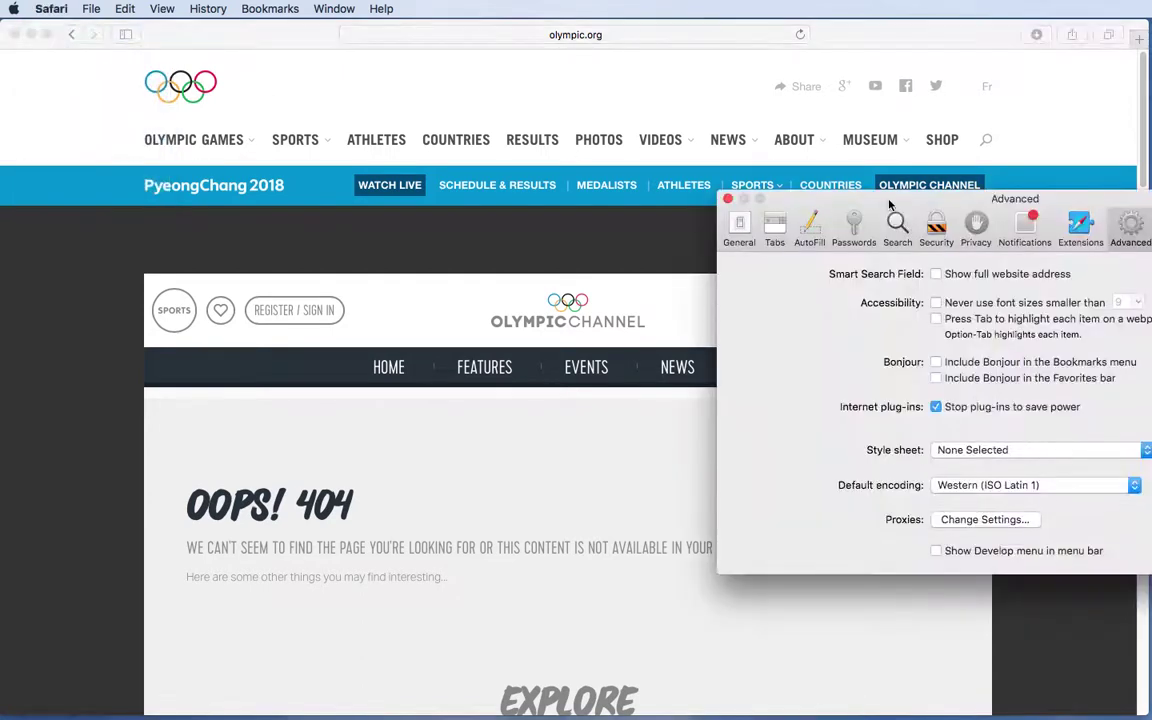
{"action": "left_click_drag", "start_coordinate": [938, 276], "coordinate": [487, 176]}
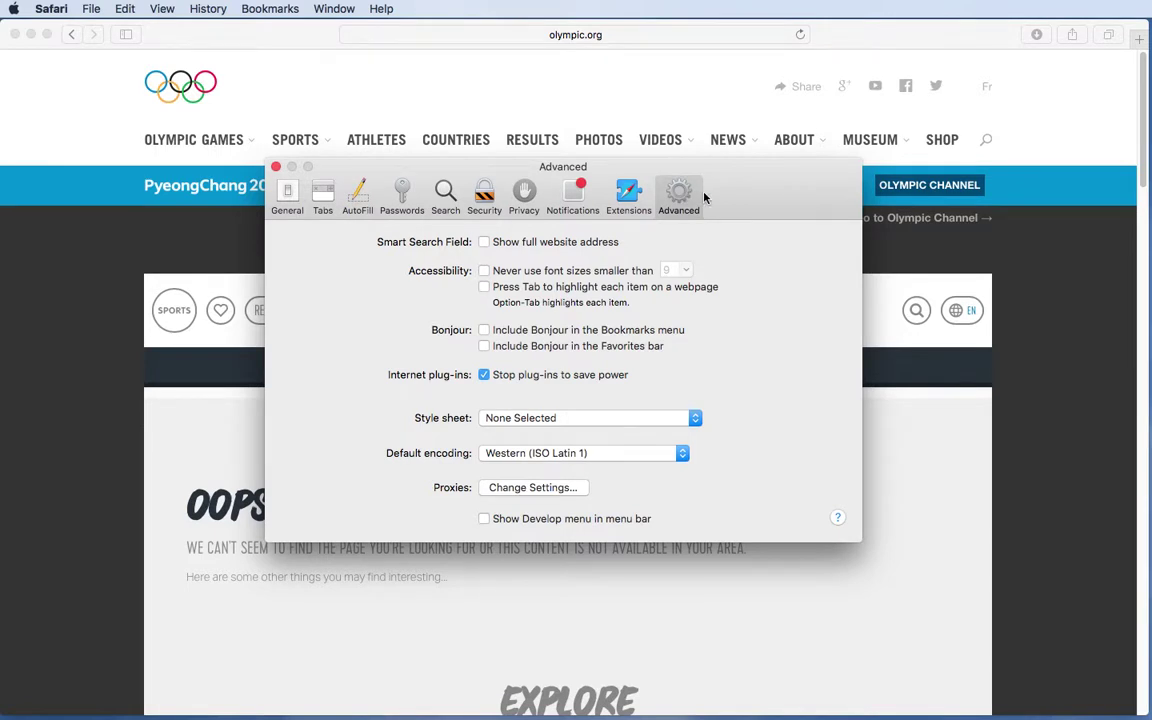
{"action": "left_click", "coordinate": [484, 243]}
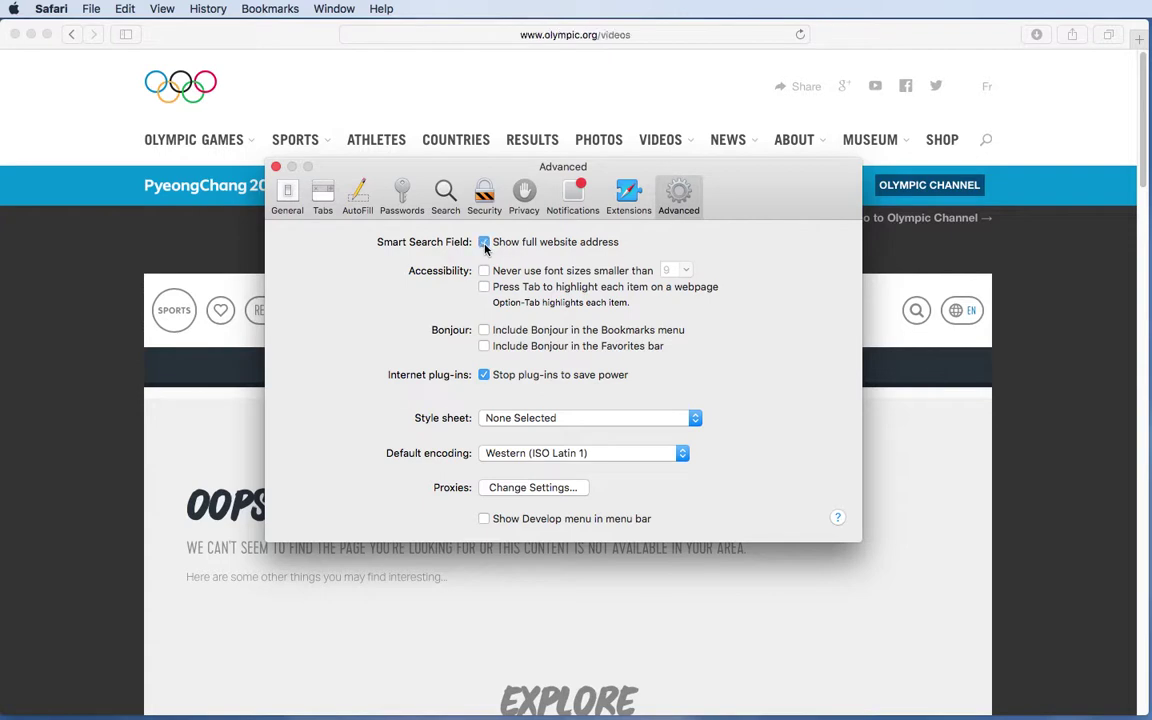
{"action": "left_click", "coordinate": [485, 520]}
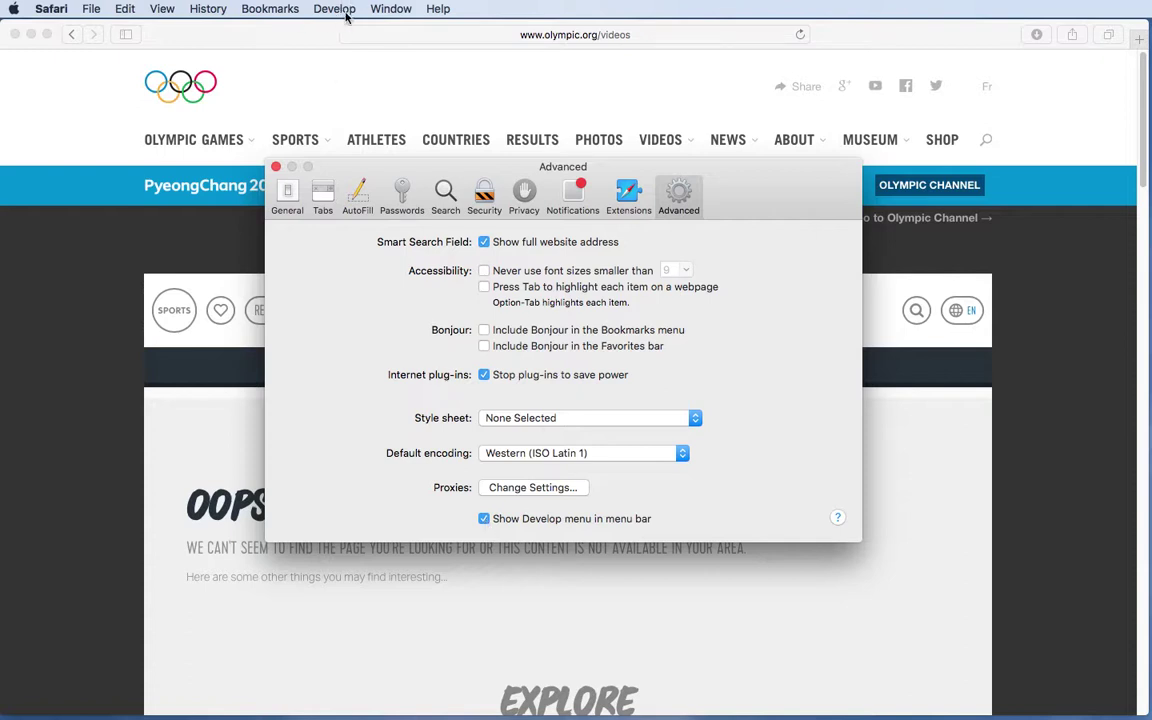
{"action": "left_click", "coordinate": [276, 168]}
Step: Return to the Olympic home page and enter Responsive Design Mode
{"action": "left_click", "coordinate": [199, 102]}
{"action": "mouse_move", "coordinate": [660, 139]}
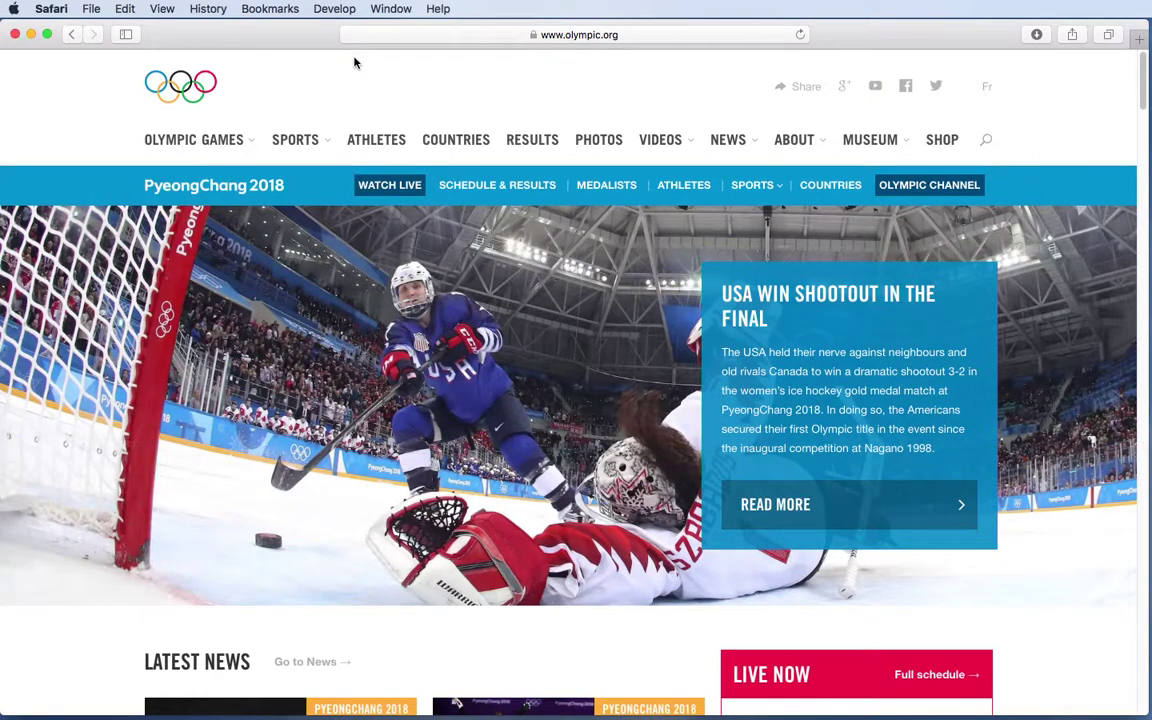
{"action": "left_click", "coordinate": [334, 10]}
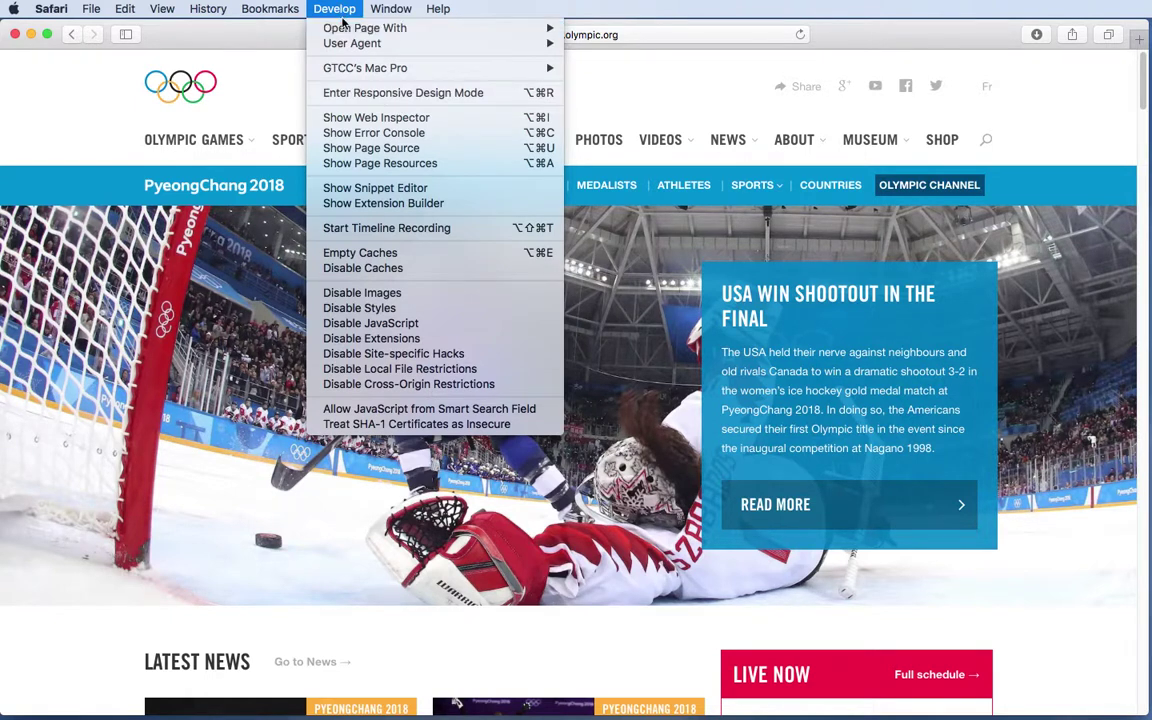
{"action": "left_click", "coordinate": [354, 95]}
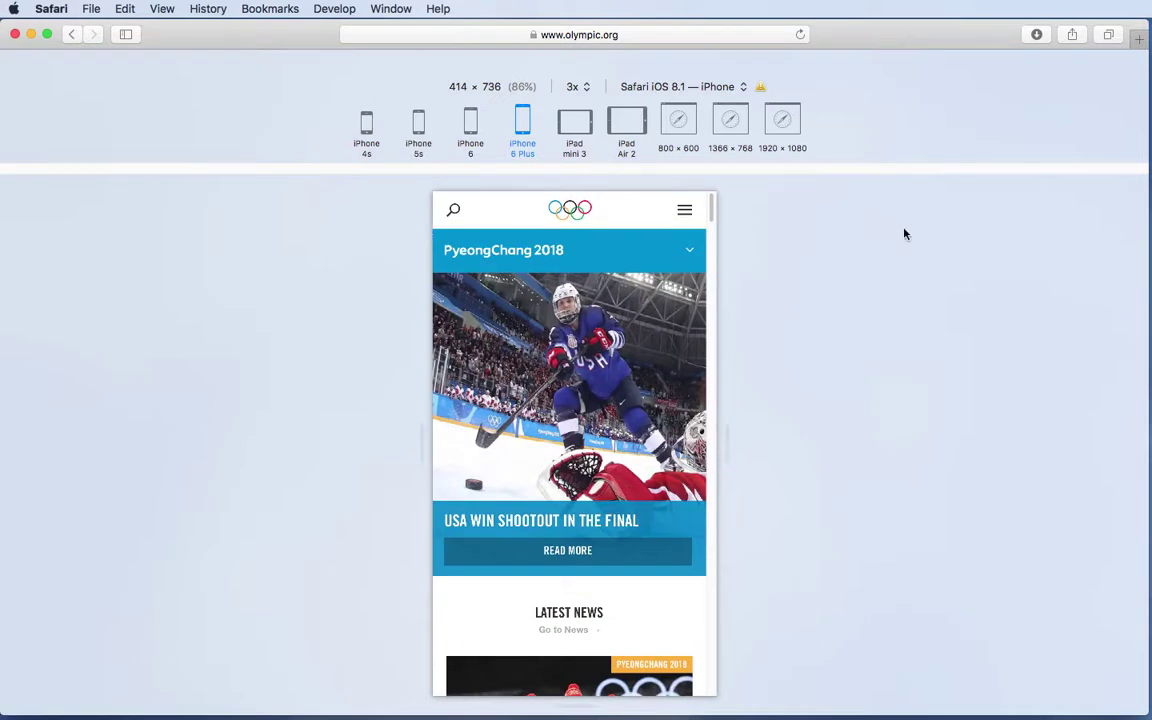
Step: Preview the home page at the iPhone 4s, iPhone 5s, iPhone 6 and iPhone 6 Plus screen sizes
{"action": "left_click", "coordinate": [366, 128]}
{"action": "left_click", "coordinate": [419, 128]}
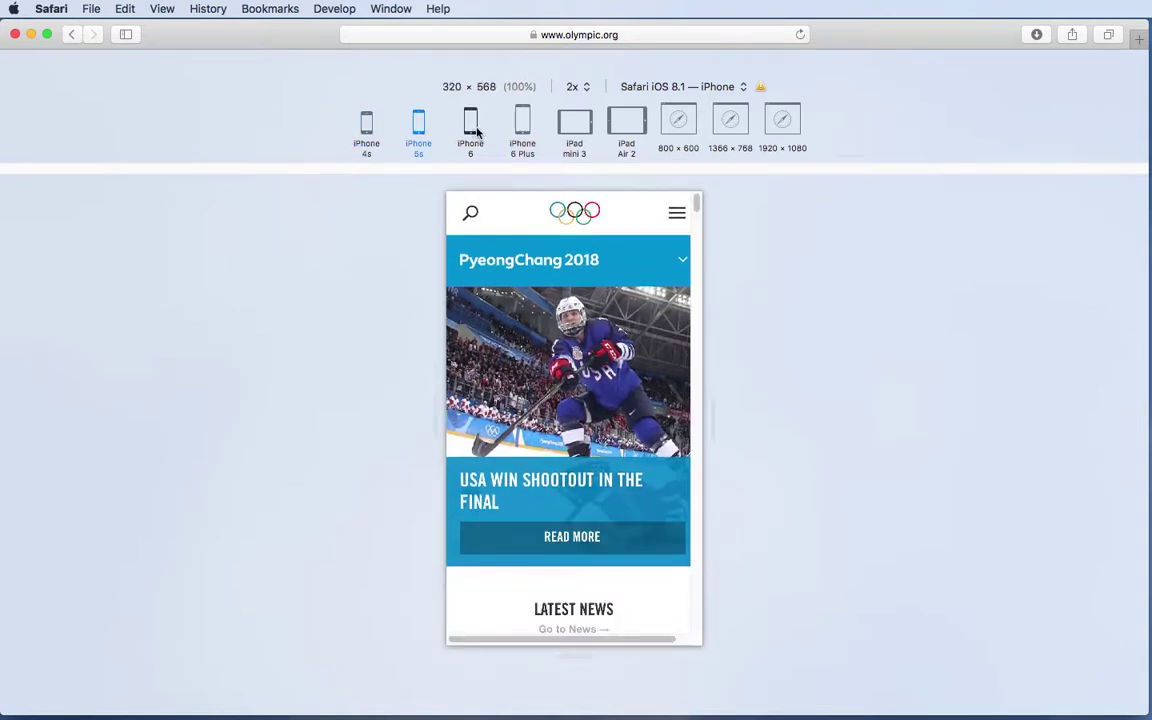
{"action": "left_click", "coordinate": [470, 126]}
{"action": "left_click", "coordinate": [522, 125]}
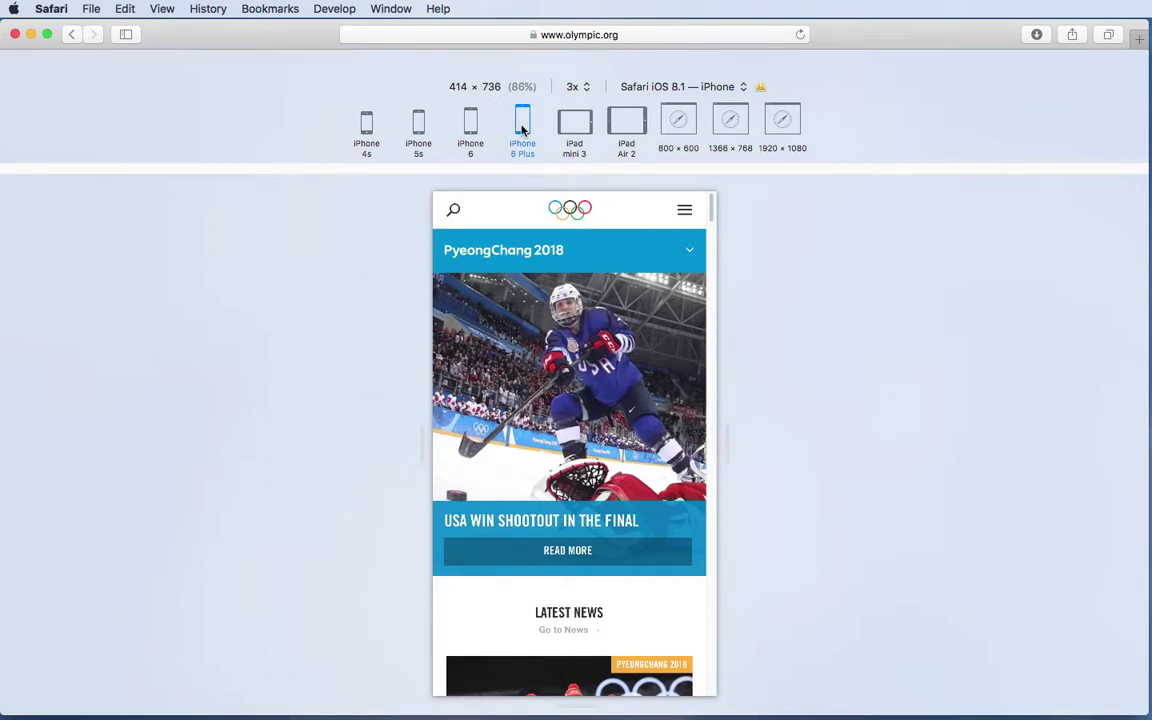
Step: Rotate the iPhone 6 Plus preview between landscape and portrait, ending in portrait
{"action": "left_click", "coordinate": [522, 125]}
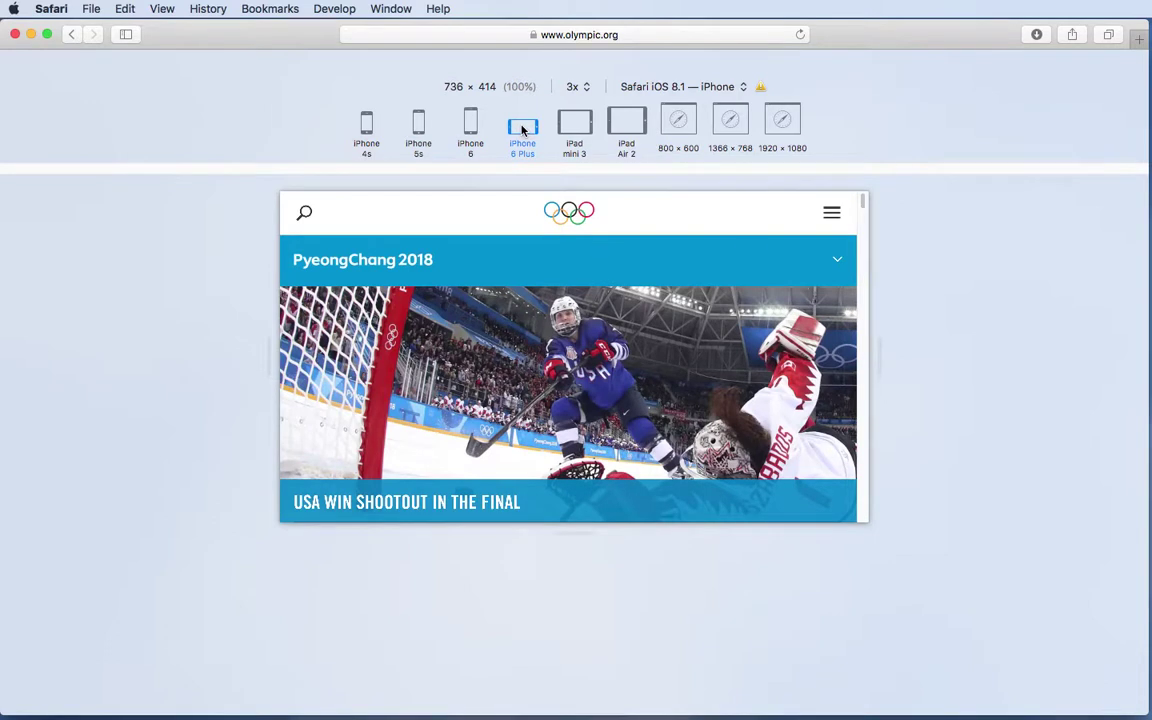
{"action": "left_click", "coordinate": [522, 127]}
{"action": "left_click", "coordinate": [522, 127]}
{"action": "left_click", "coordinate": [522, 127]}
Step: Preview the home page on the iPad mini 3 in landscape, its split-view widths and portrait
{"action": "left_click", "coordinate": [575, 128]}
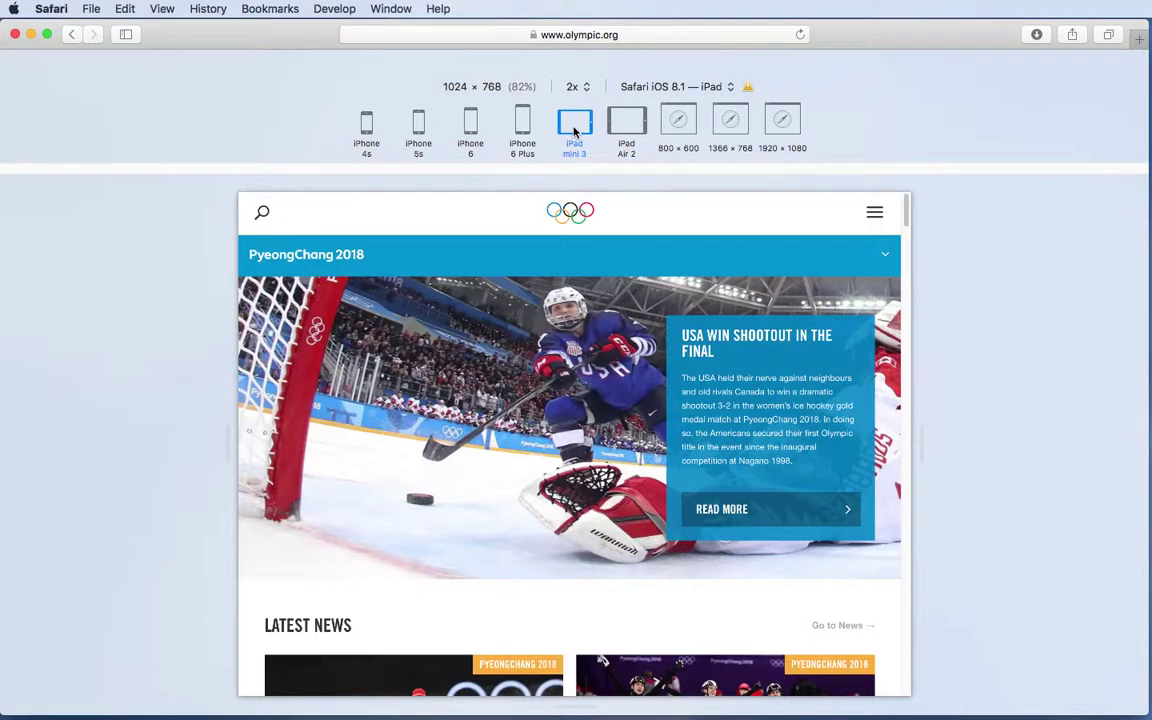
{"action": "left_click", "coordinate": [575, 128]}
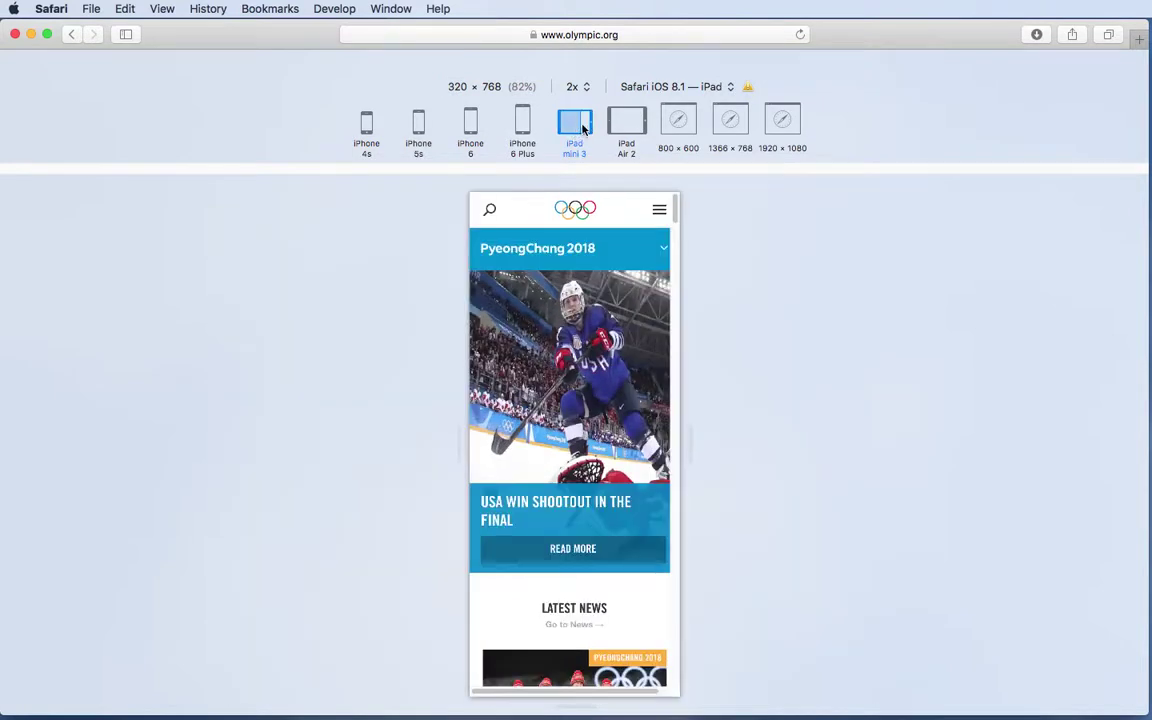
{"action": "left_click", "coordinate": [585, 127]}
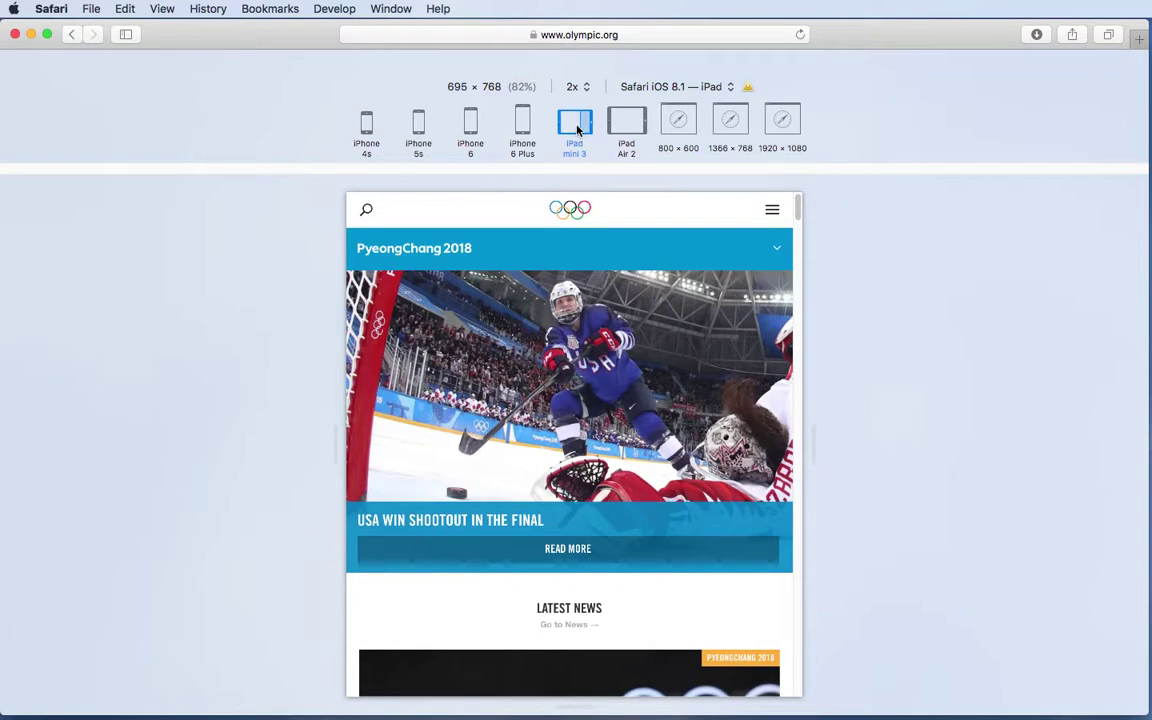
{"action": "left_click", "coordinate": [576, 127]}
{"action": "left_click", "coordinate": [575, 127]}
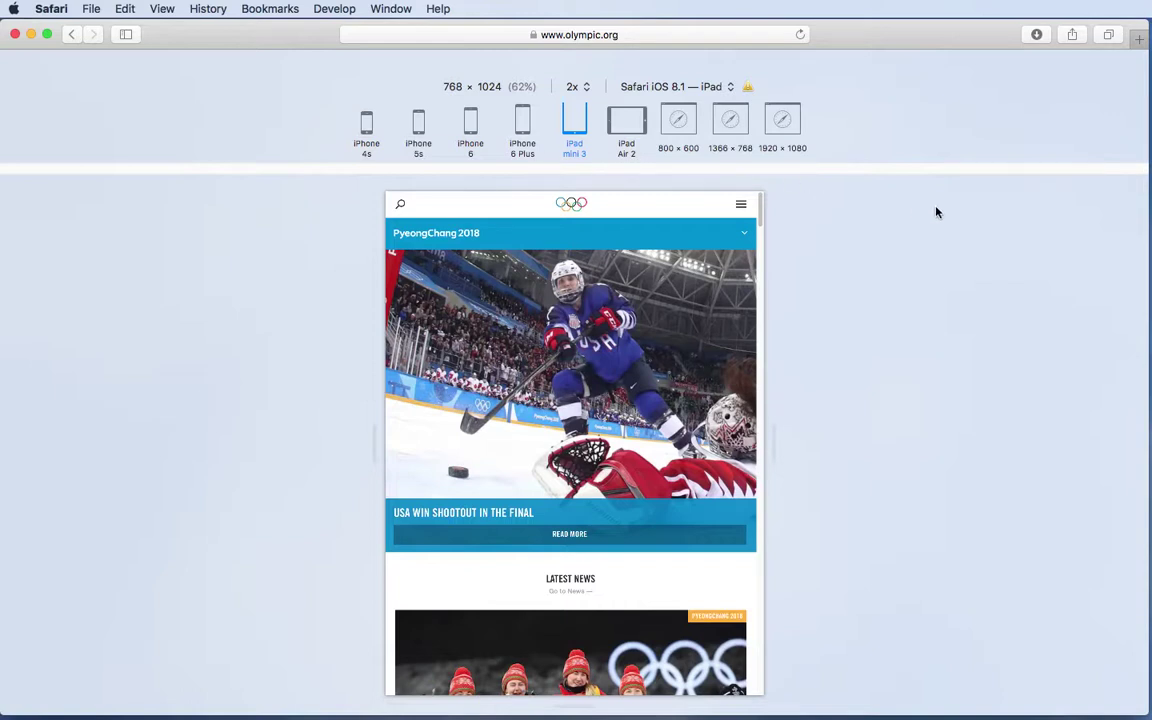
Step: Set the page's user agent to Other, accepting the prefilled iPad user agent string
{"action": "left_click", "coordinate": [730, 88]}
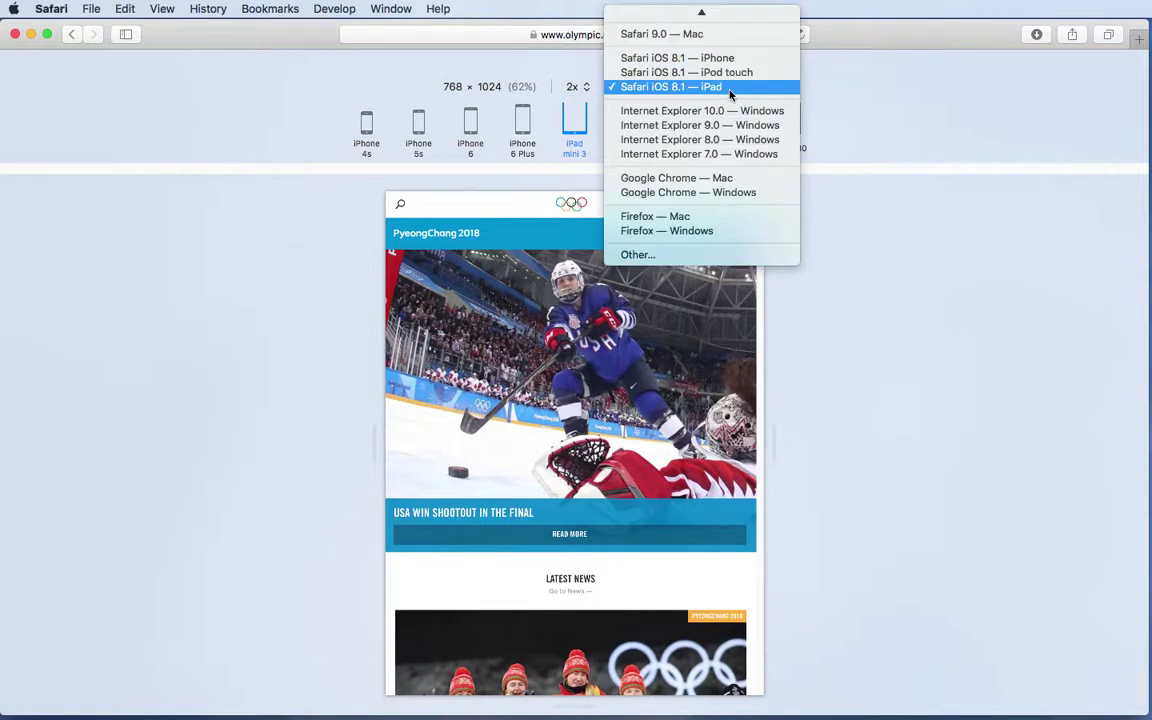
{"action": "left_click", "coordinate": [665, 254]}
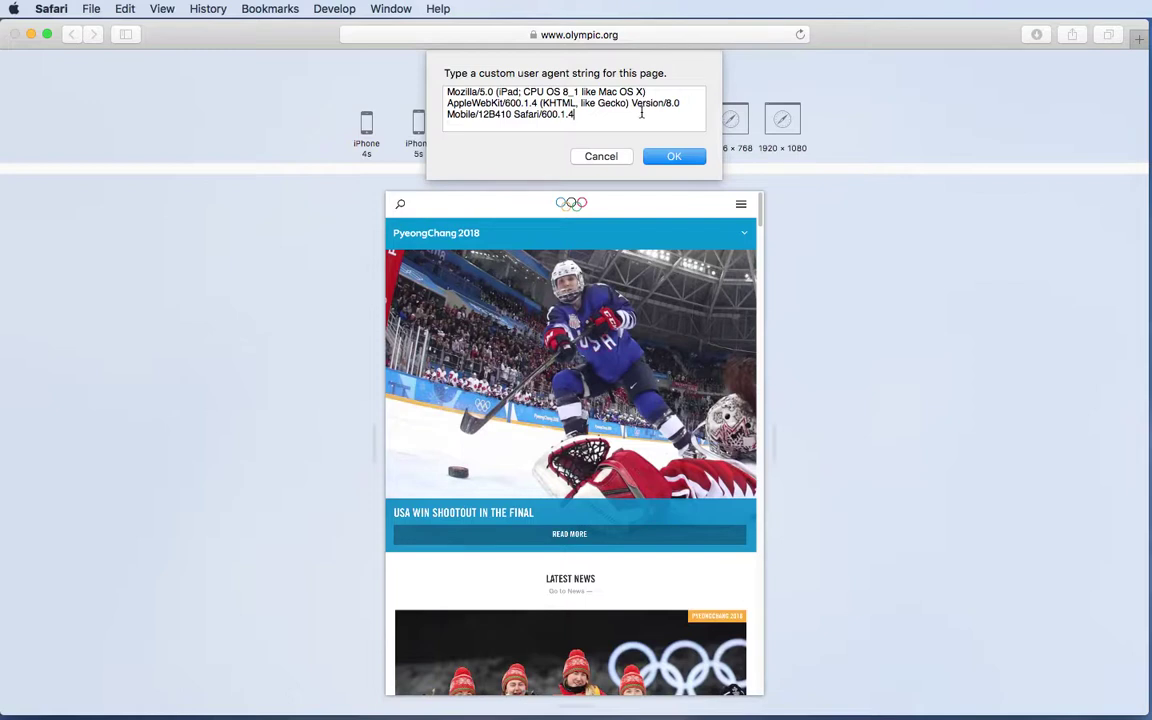
{"action": "key", "text": "Return"}
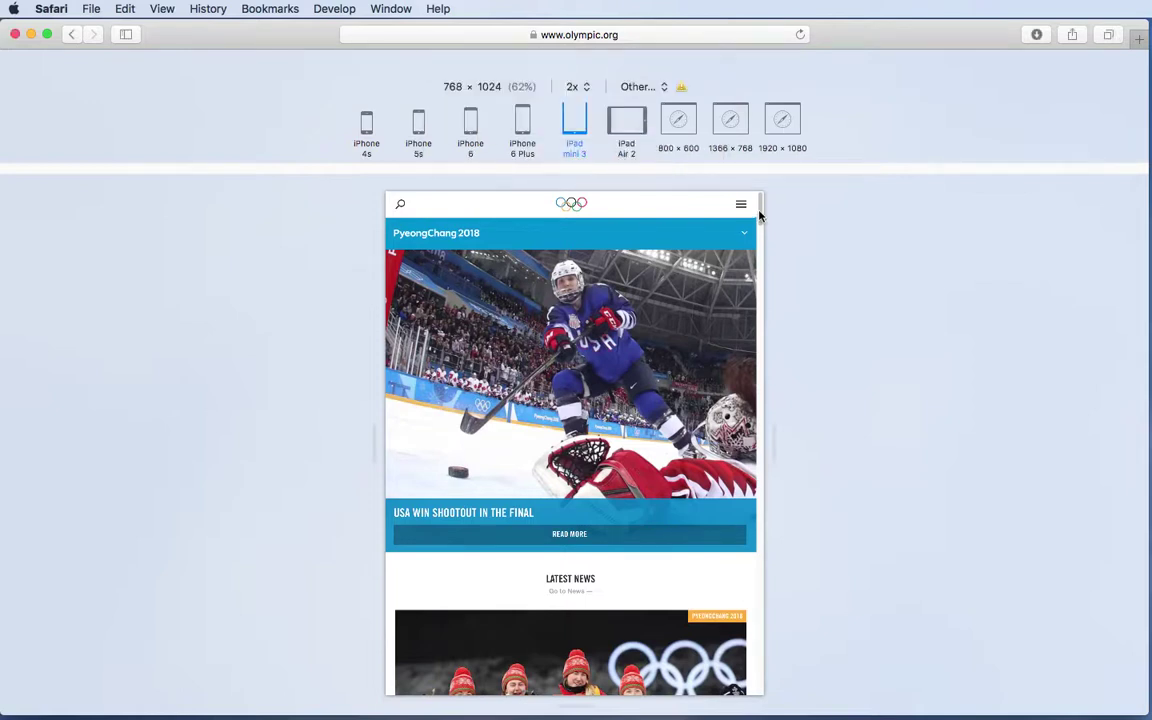
{"action": "left_click_drag", "start_coordinate": [761, 214], "coordinate": [697, 175]}
Step: Preview the page on the iPhone 6 Plus in portrait and landscape, and on the iPad Air 2 at 320 × 768
{"action": "left_click", "coordinate": [522, 124]}
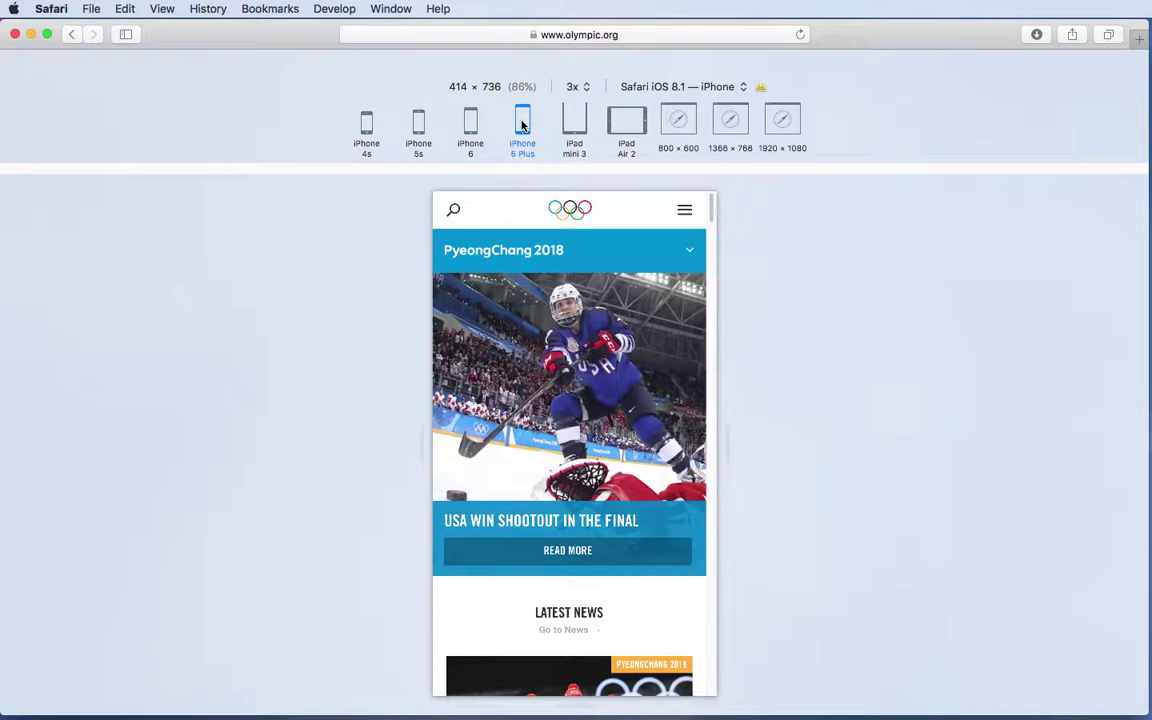
{"action": "left_click", "coordinate": [522, 124]}
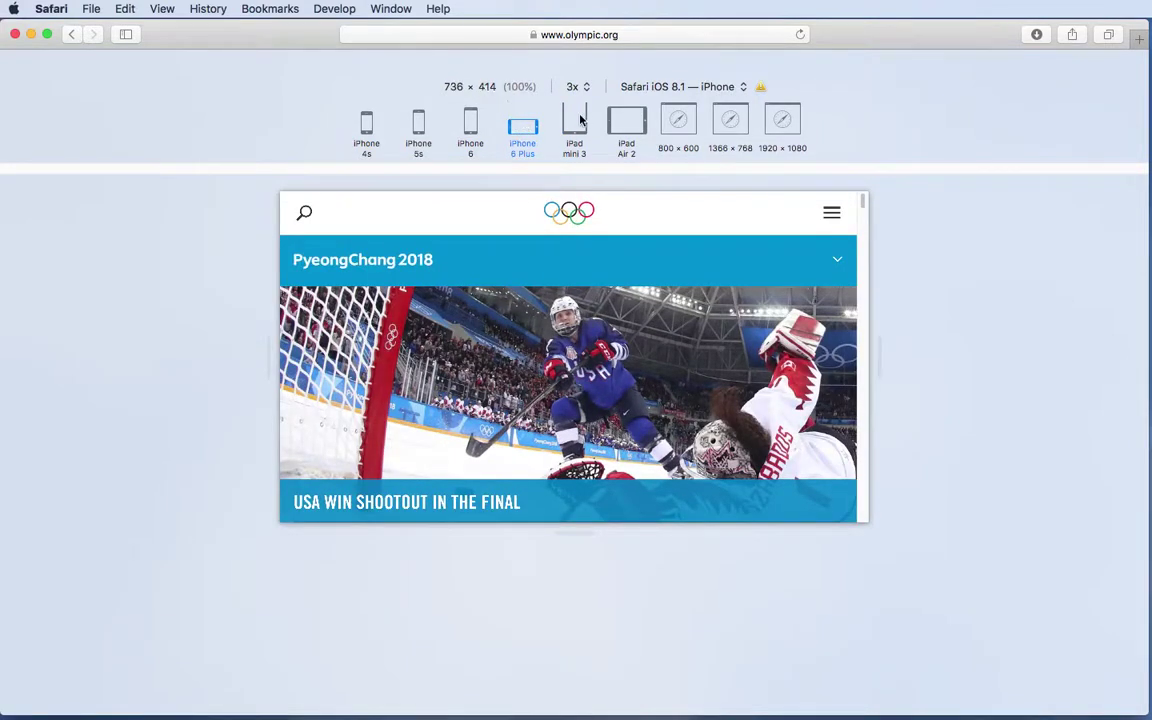
{"action": "left_click", "coordinate": [626, 122]}
{"action": "left_click", "coordinate": [626, 122]}
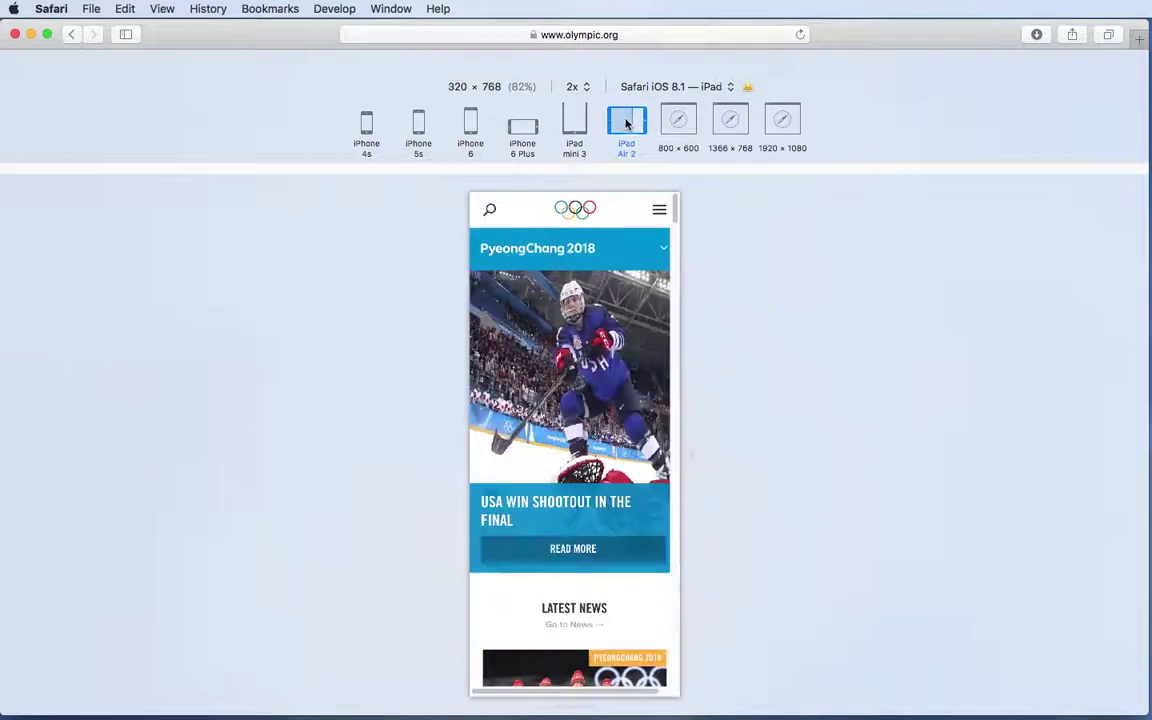